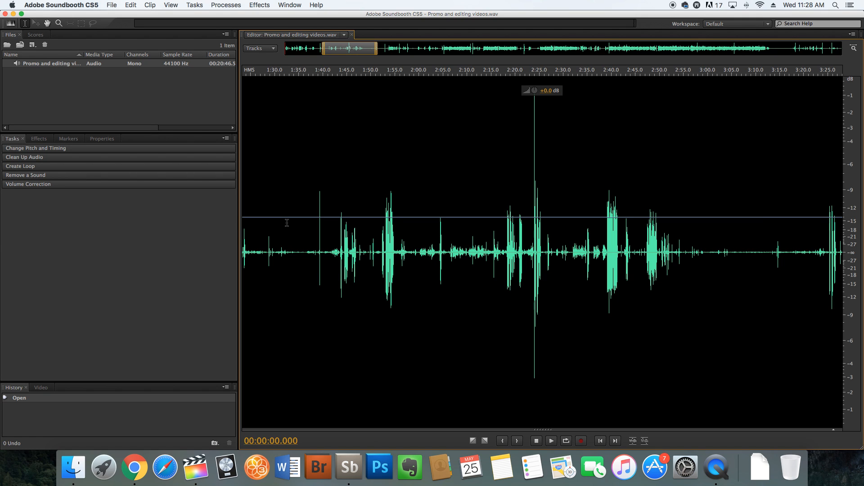
- Select the unwanted stretch of audio from about 1:36 to 1:52, play it and delete it
{"action": "left_click_drag", "start_coordinate": [302, 245], "coordinate": [379, 250]}
{"action": "key", "text": "space"}
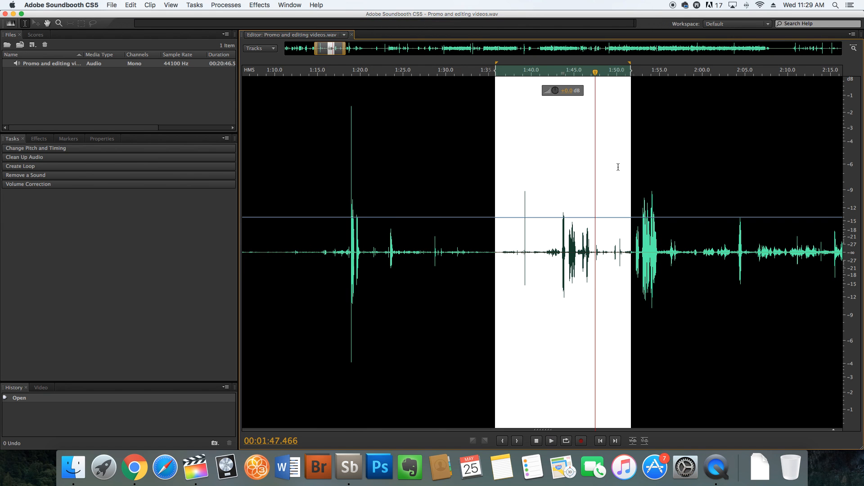
{"action": "key", "text": "Delete"}
{"action": "key", "text": "Delete"}
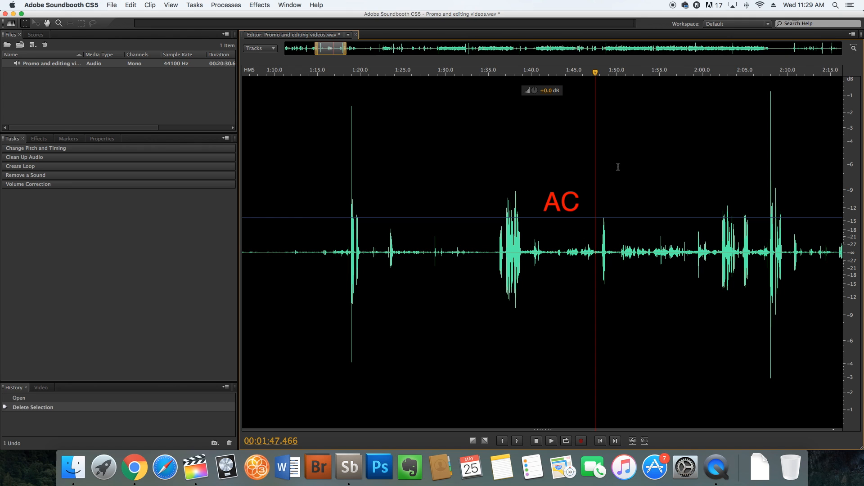
- Delete three more unwanted stretches of audio between the spoken bursts, from about 1:20 to 1:38
{"action": "left_click_drag", "start_coordinate": [497, 252], "coordinate": [469, 252]}
{"action": "key", "text": "Delete"}
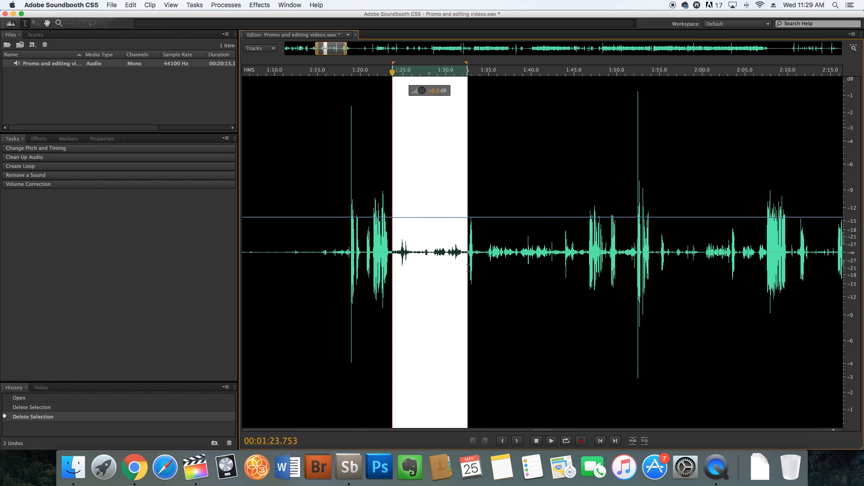
{"action": "key", "text": "Delete"}
{"action": "left_click_drag", "start_coordinate": [402, 252], "coordinate": [513, 274]}
{"action": "key", "text": "Delete"}
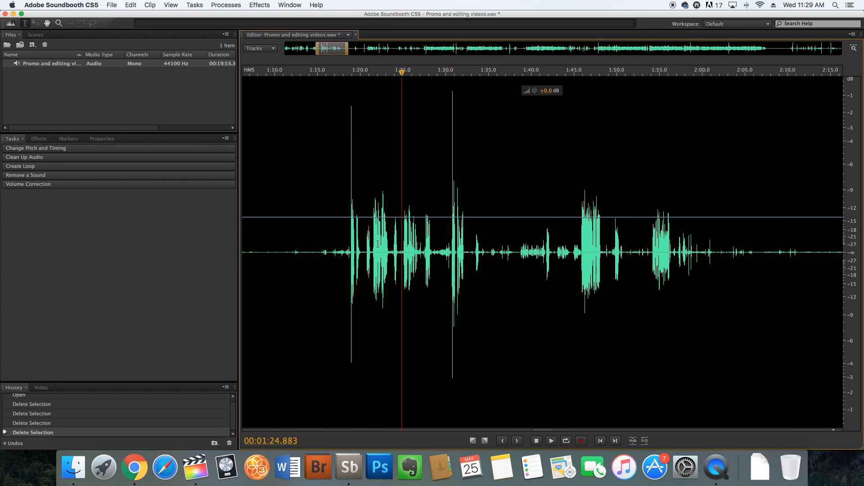
- Play the joined speech from about 1:18 and delete the short pause at about 1:24.5
{"action": "left_click", "coordinate": [346, 235]}
{"action": "key", "text": "space"}
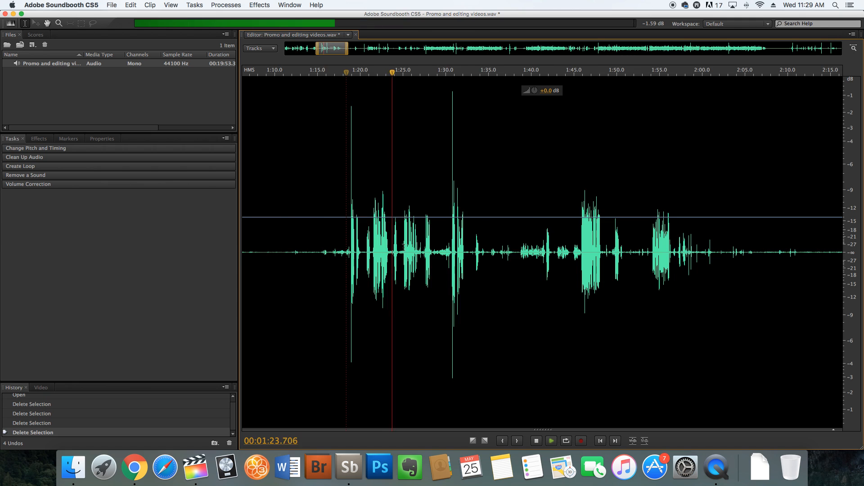
{"action": "key", "text": "="}
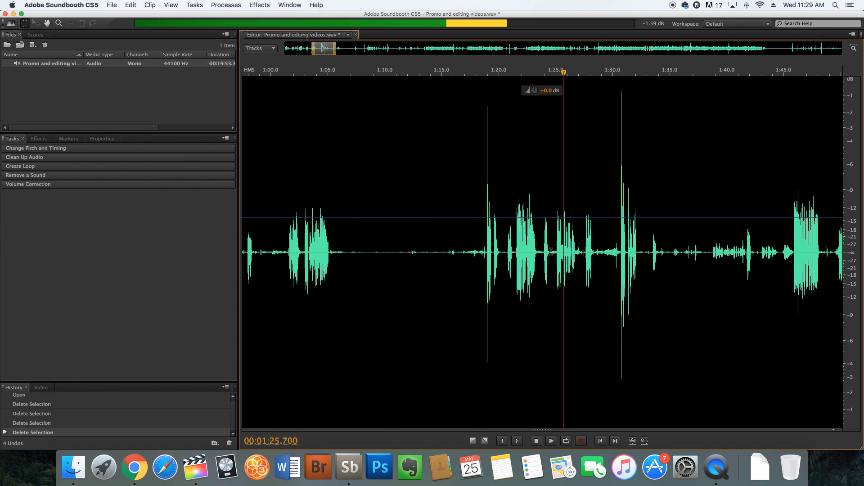
{"action": "left_click_drag", "start_coordinate": [552, 256], "coordinate": [557, 258]}
{"action": "key", "text": "Delete"}
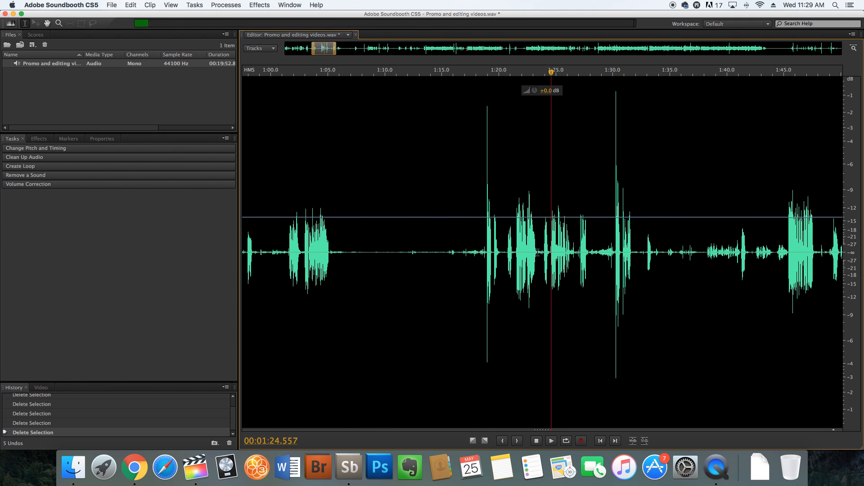
- Delete the short leftover sections at about 1:23.4 and 1:18.9, and play back the tightened passage
{"action": "left_click_drag", "start_coordinate": [541, 256], "coordinate": [545, 255]}
{"action": "key", "text": "Delete"}
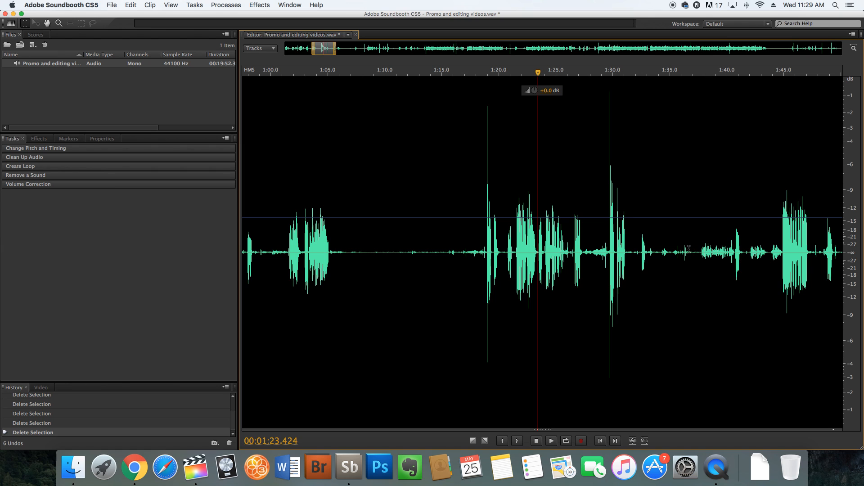
{"action": "left_click_drag", "start_coordinate": [508, 249], "coordinate": [487, 242]}
{"action": "key", "text": "Delete"}
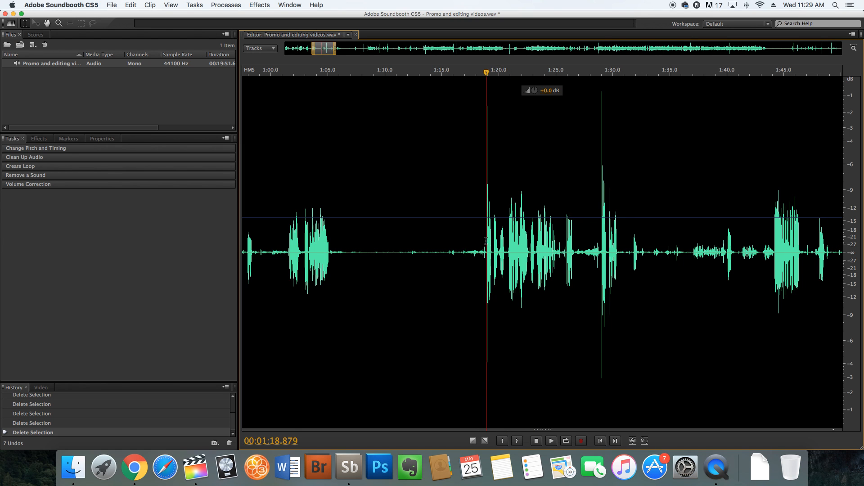
{"action": "key", "text": "space"}
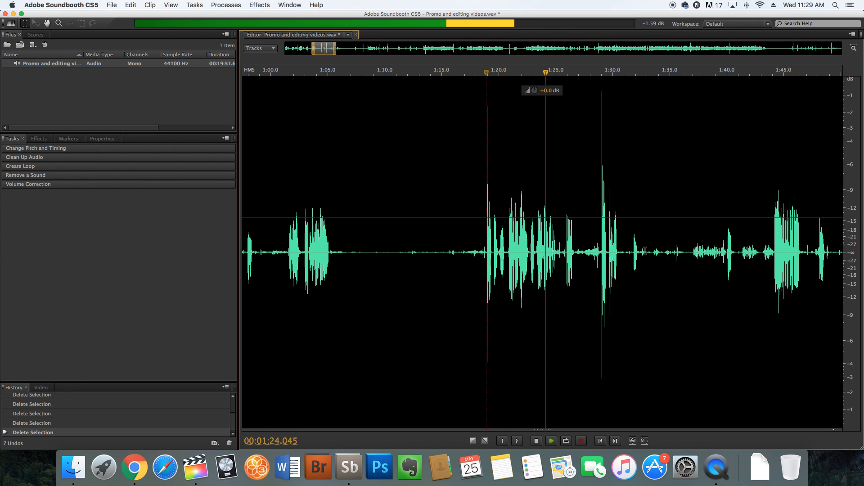
{"action": "key", "text": "space"}
- Examine the dense speech section from about 5:43 to 5:57 for a breath between phrases, playing parts of it
{"action": "key", "text": "minus"}
{"action": "key", "text": "minus"}
{"action": "key", "text": "minus"}
{"action": "key", "text": "minus"}
{"action": "key", "text": "minus"}
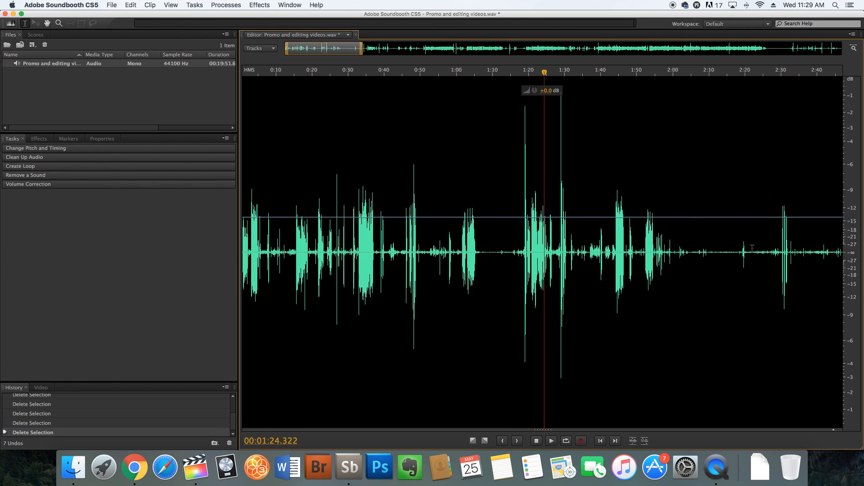
{"action": "key", "text": "minus"}
{"action": "key", "text": "minus"}
{"action": "key", "text": "minus"}
{"action": "key", "text": "minus"}
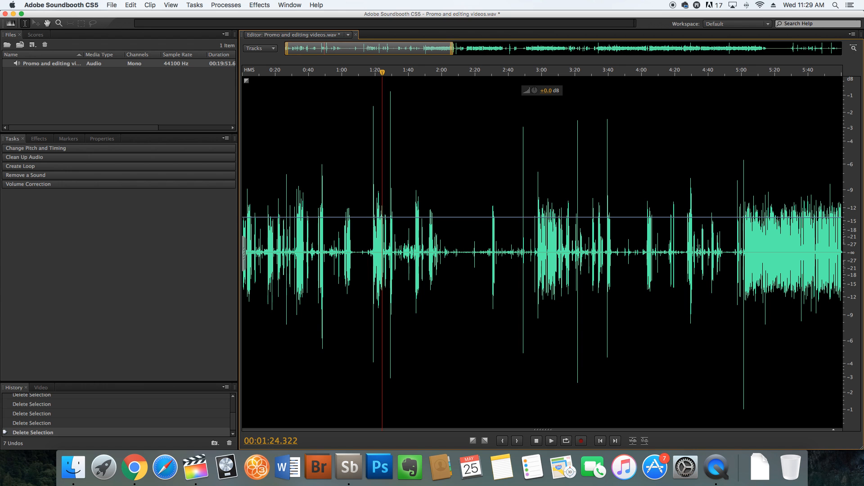
{"action": "left_click", "coordinate": [814, 247]}
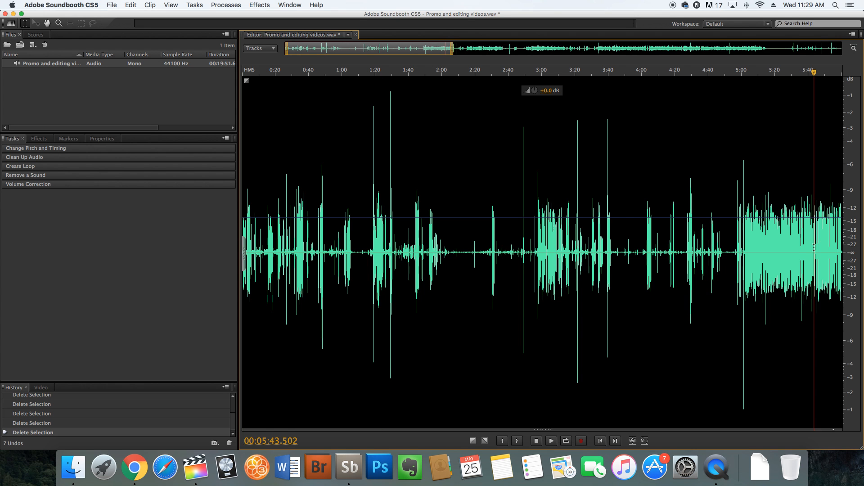
{"action": "key", "text": "minus"}
{"action": "key", "text": "minus"}
{"action": "key", "text": "equal"}
{"action": "key", "text": "equal"}
{"action": "key", "text": "equal"}
{"action": "key", "text": "equal"}
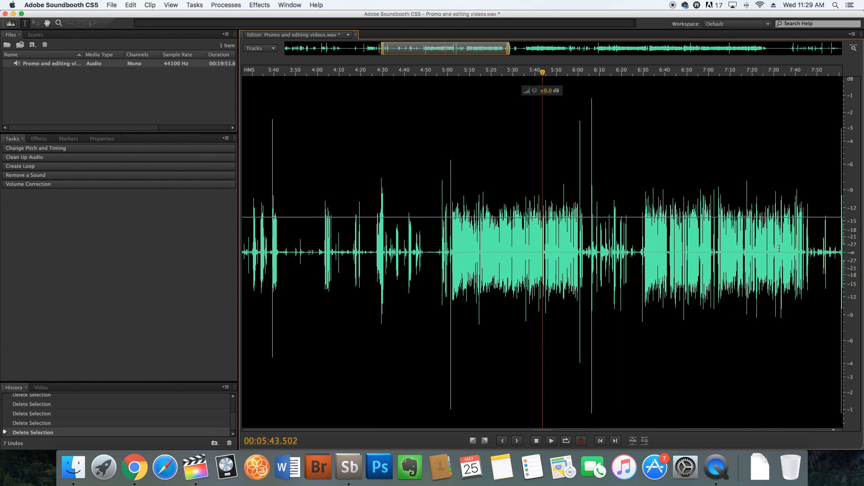
{"action": "key", "text": "equal"}
{"action": "key", "text": "equal"}
{"action": "key", "text": "equal"}
{"action": "key", "text": "equal"}
{"action": "key", "text": "equal"}
{"action": "key", "text": "equal"}
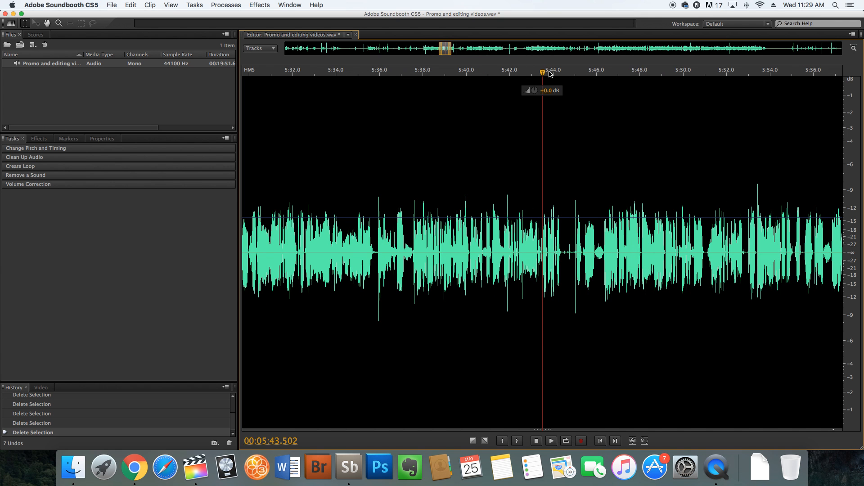
{"action": "left_click_drag", "start_coordinate": [545, 73], "coordinate": [685, 77]}
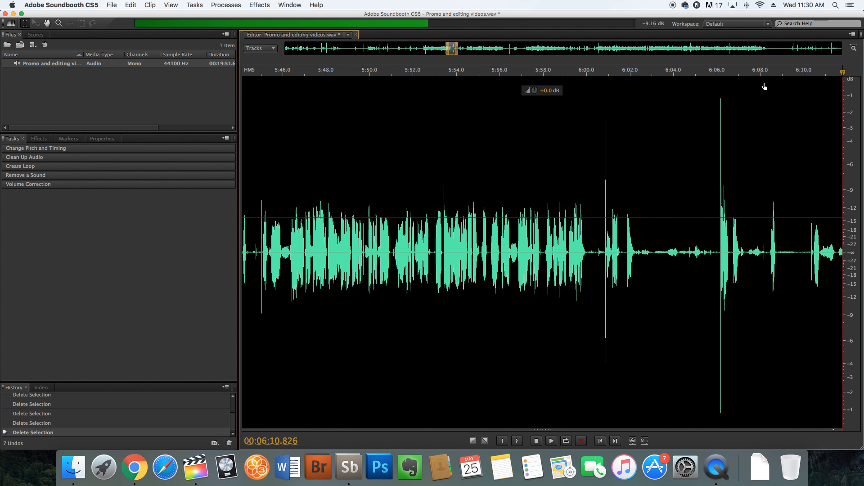
{"action": "left_click", "coordinate": [489, 95]}
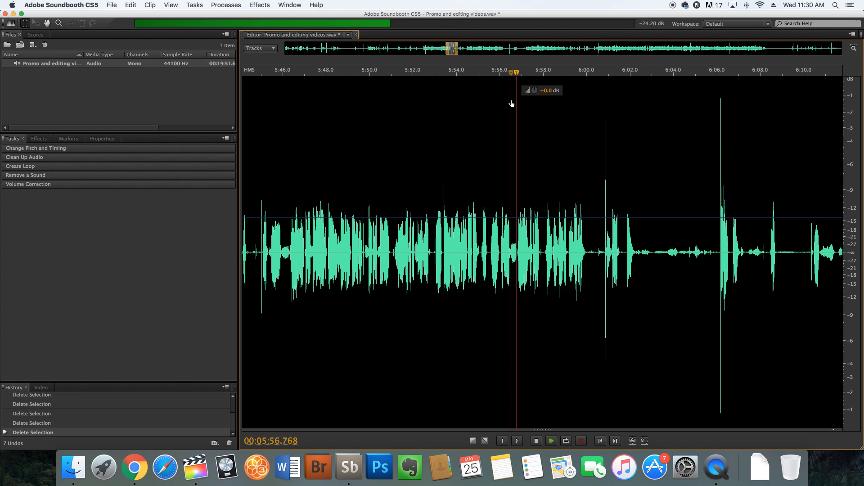
- Select the breath between words from about 5:56.4 to 5:56.8 and play it
{"action": "key", "text": "="}
{"action": "key", "text": "="}
{"action": "key", "text": "="}
{"action": "key", "text": "="}
{"action": "key", "text": "="}
{"action": "key", "text": "="}
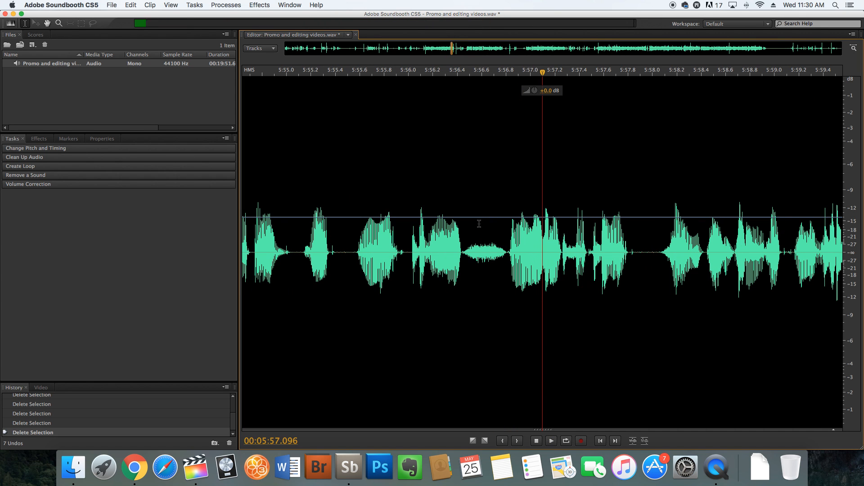
{"action": "left_click", "coordinate": [463, 252]}
{"action": "left_click_drag", "start_coordinate": [462, 251], "coordinate": [509, 272]}
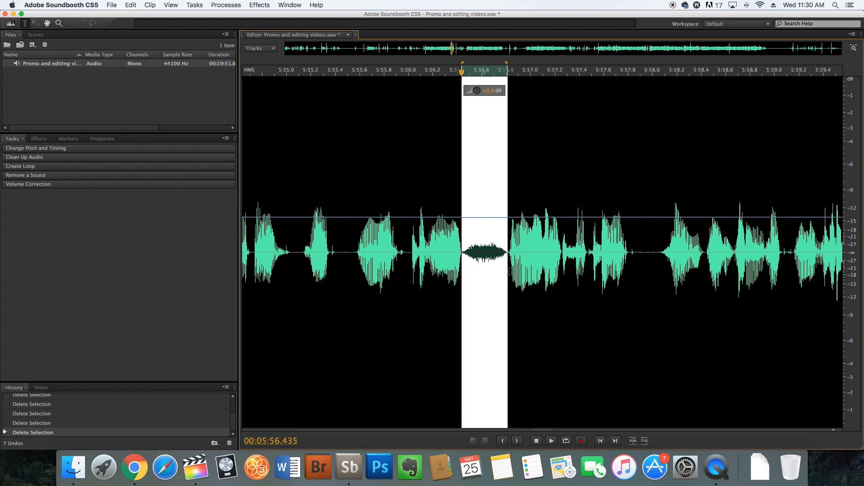
{"action": "key", "text": "space"}
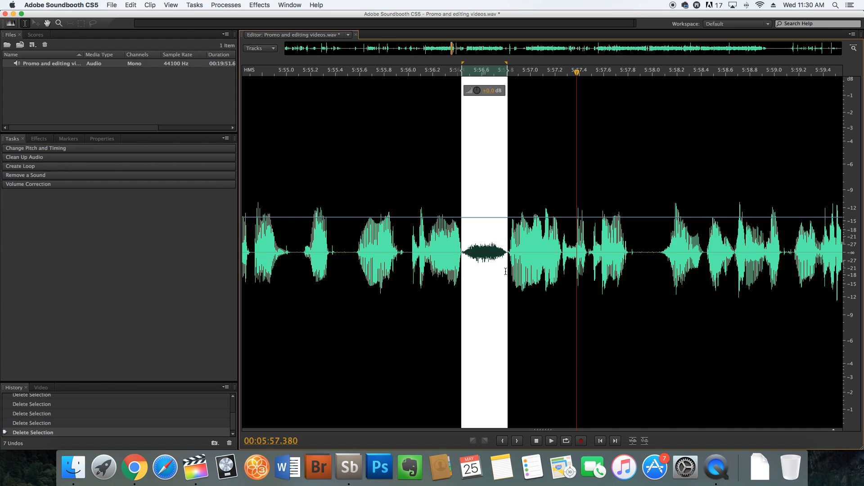
- Try replacing the selected breath with silence, and undo the replacement
{"action": "right_click", "coordinate": [486, 220]}
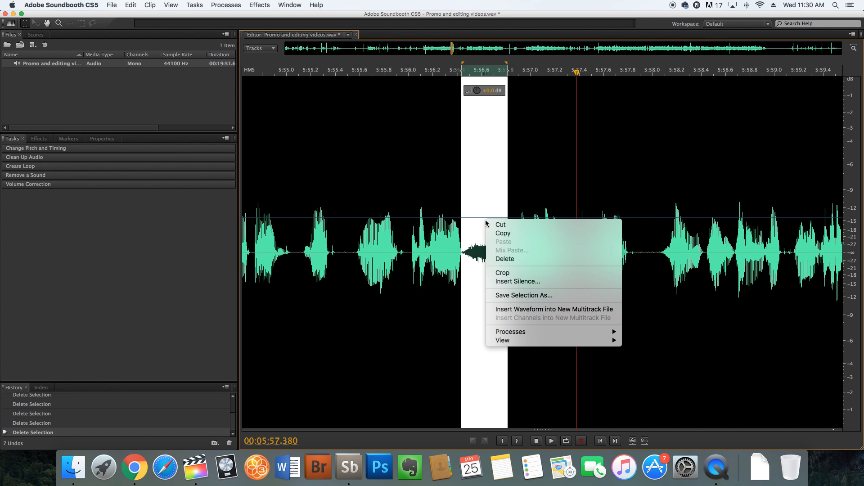
{"action": "left_click", "coordinate": [510, 283]}
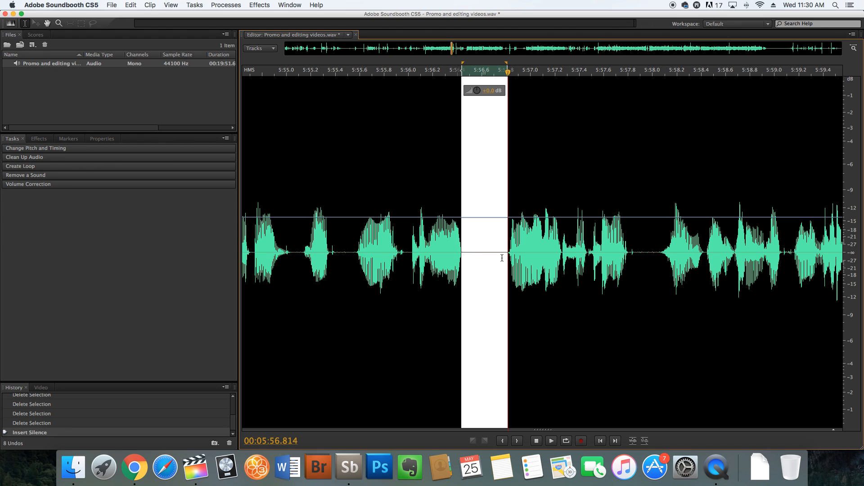
{"action": "left_click", "coordinate": [489, 242]}
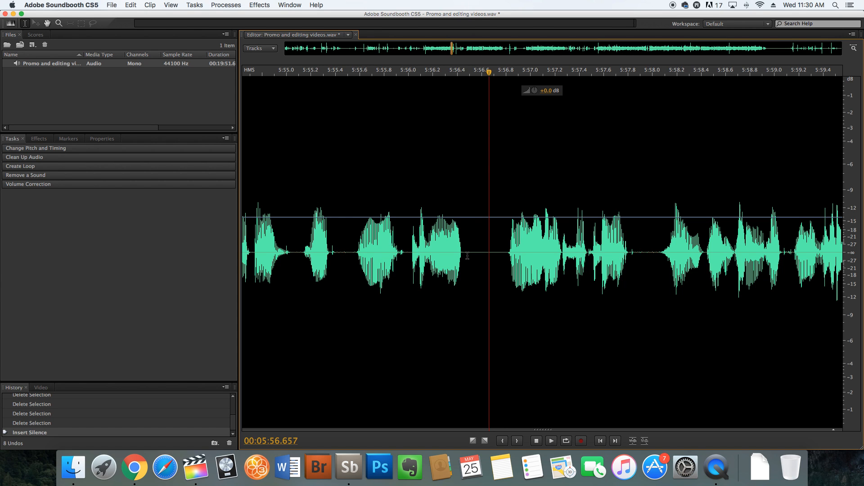
{"action": "key", "text": "super+z"}
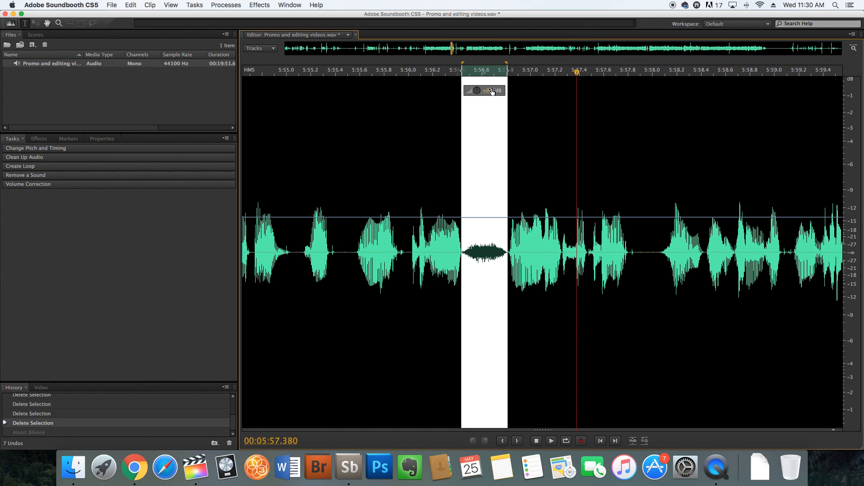
- Lower the selected breath's volume by 13.0 dB and play back the passage
{"action": "left_click_drag", "start_coordinate": [477, 90], "coordinate": [468, 91]}
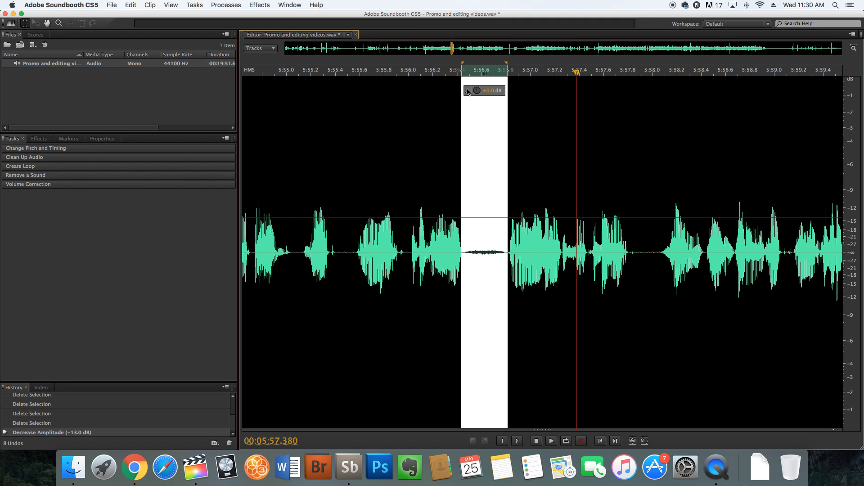
{"action": "left_click", "coordinate": [463, 249]}
{"action": "key", "text": "space"}
- Reduce the same breath's volume further by 2.6, 1.7 and 1.9 dB, and play back the result
{"action": "left_click_drag", "start_coordinate": [465, 248], "coordinate": [507, 144]}
{"action": "left_click_drag", "start_coordinate": [490, 92], "coordinate": [484, 93]}
{"action": "left_click", "coordinate": [467, 244]}
{"action": "key", "text": "space"}
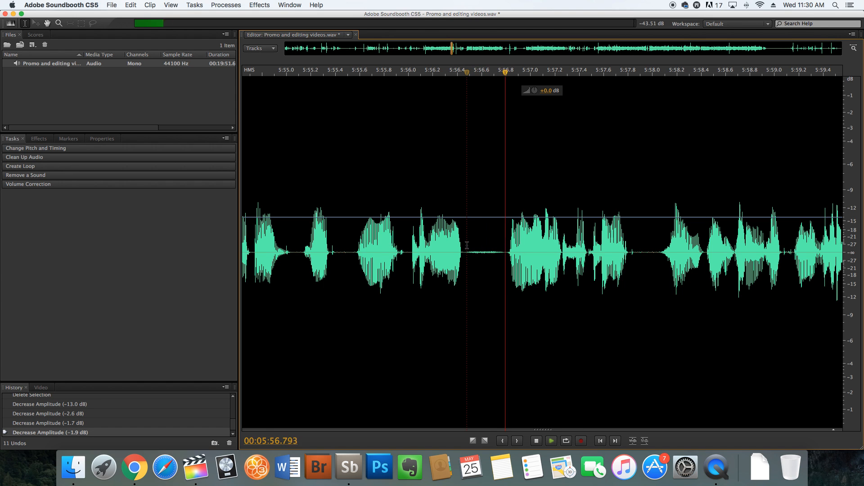
{"action": "key", "text": "space"}
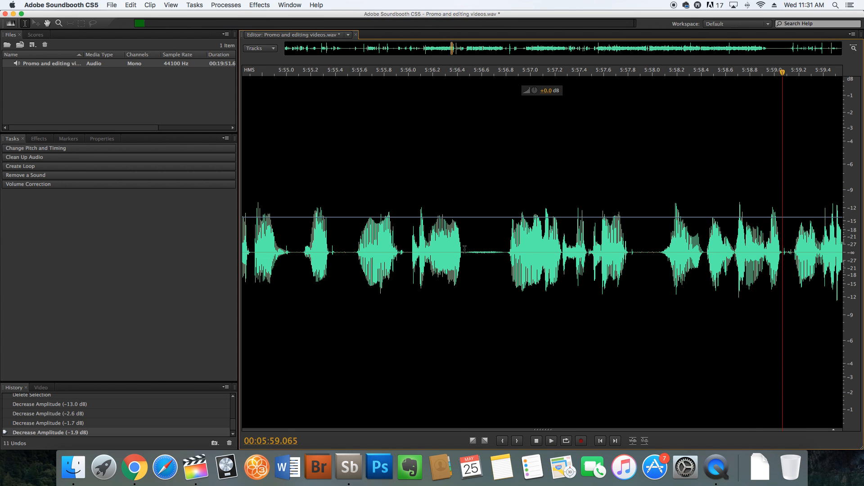